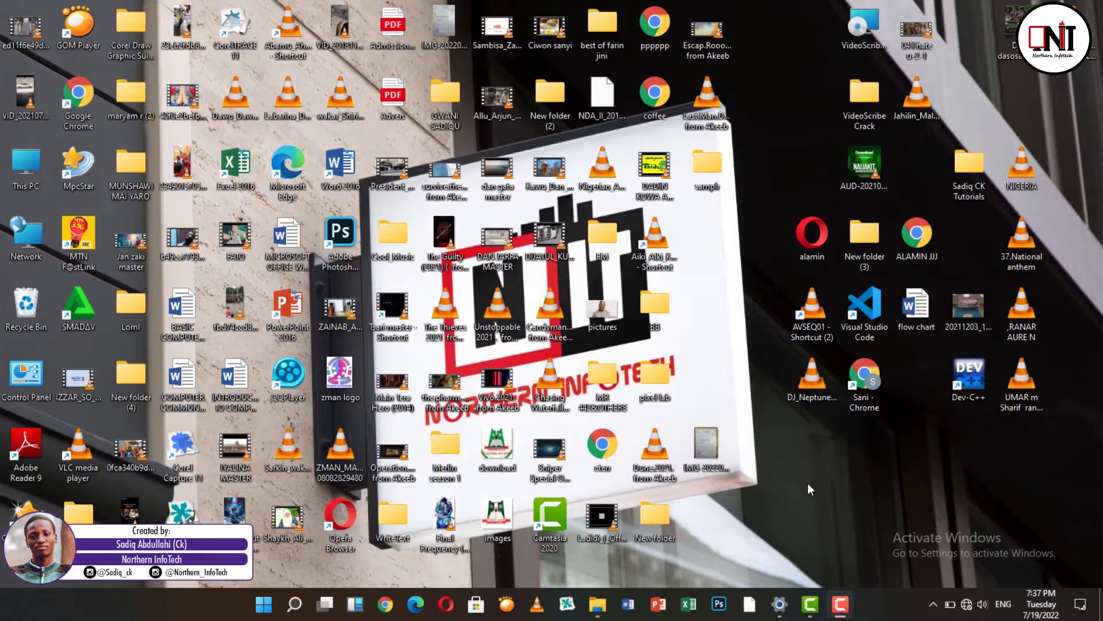
- Open the Windows Security page in Settings from Start, then close Settings
mouse_move(814, 482)
mouse_down()
mouse_move(1093, 591)
mouse_move(1068, 596)
mouse_up()
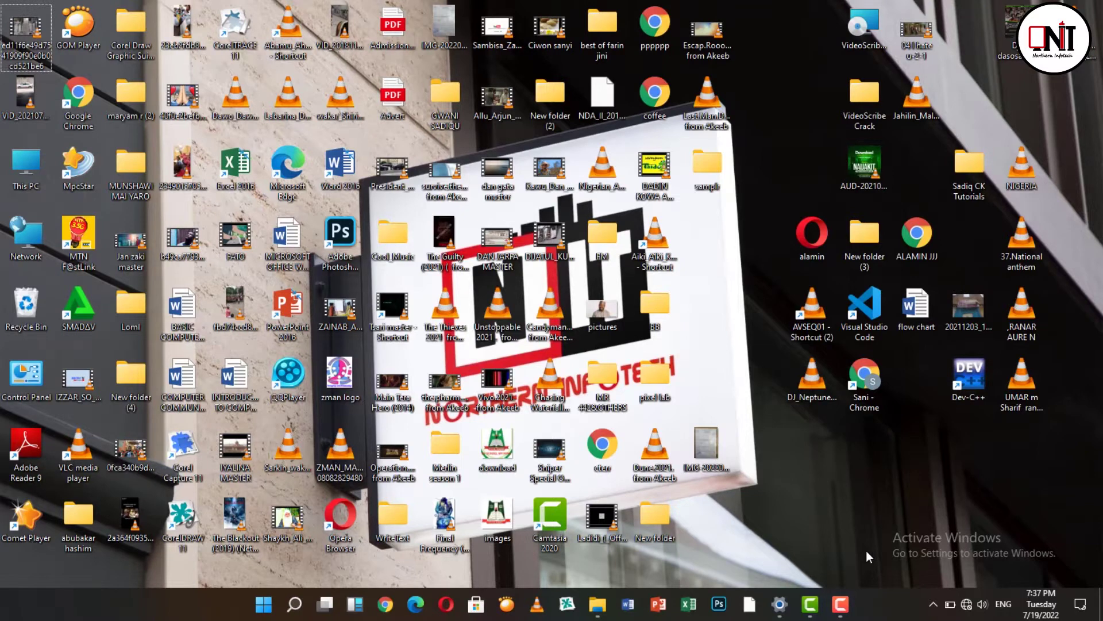
drag(822, 483, 1096, 577)
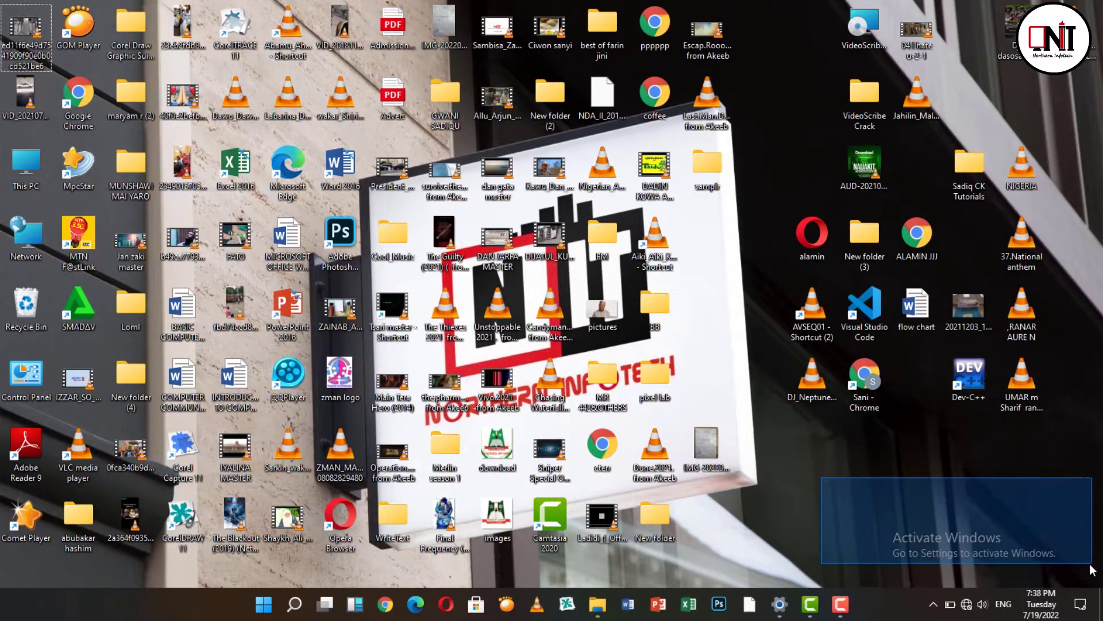
drag(1097, 576, 1095, 575)
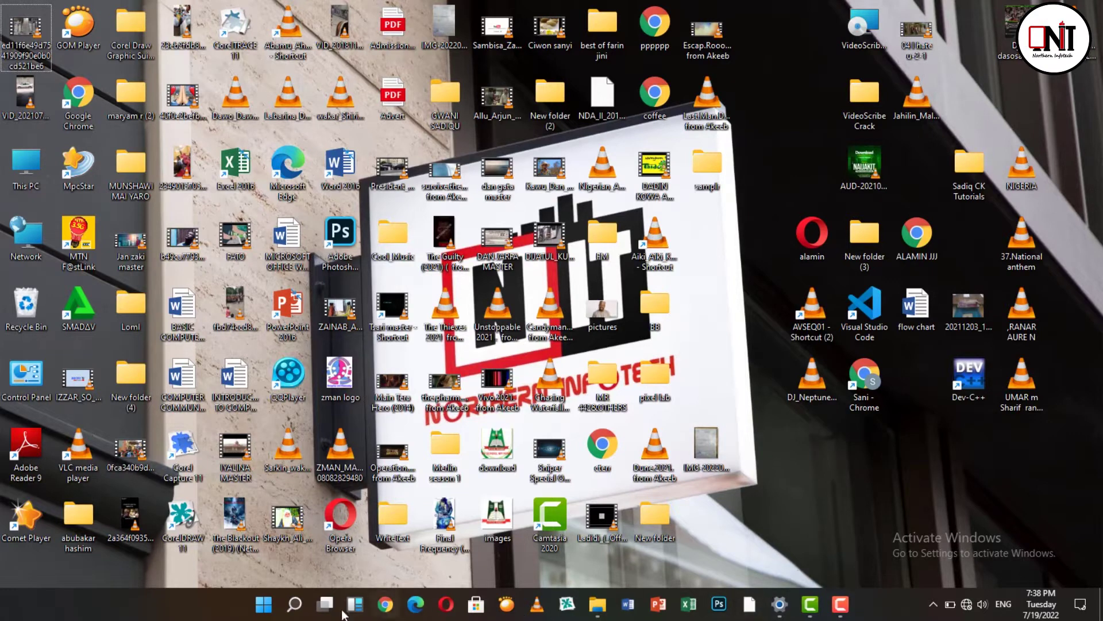
click(99, 599)
click(265, 603)
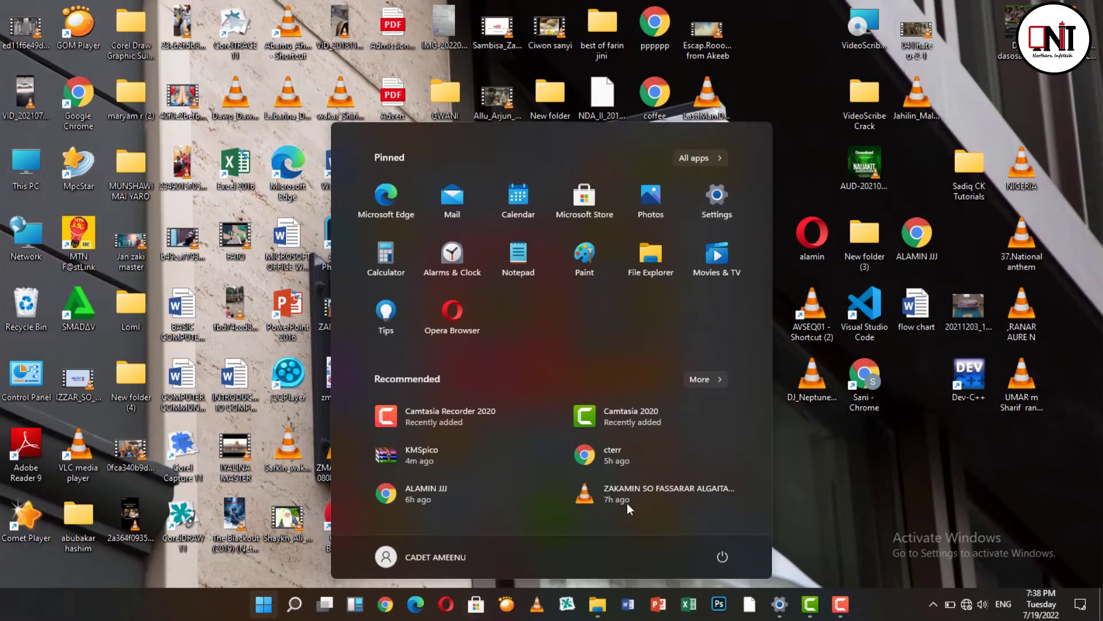
click(714, 216)
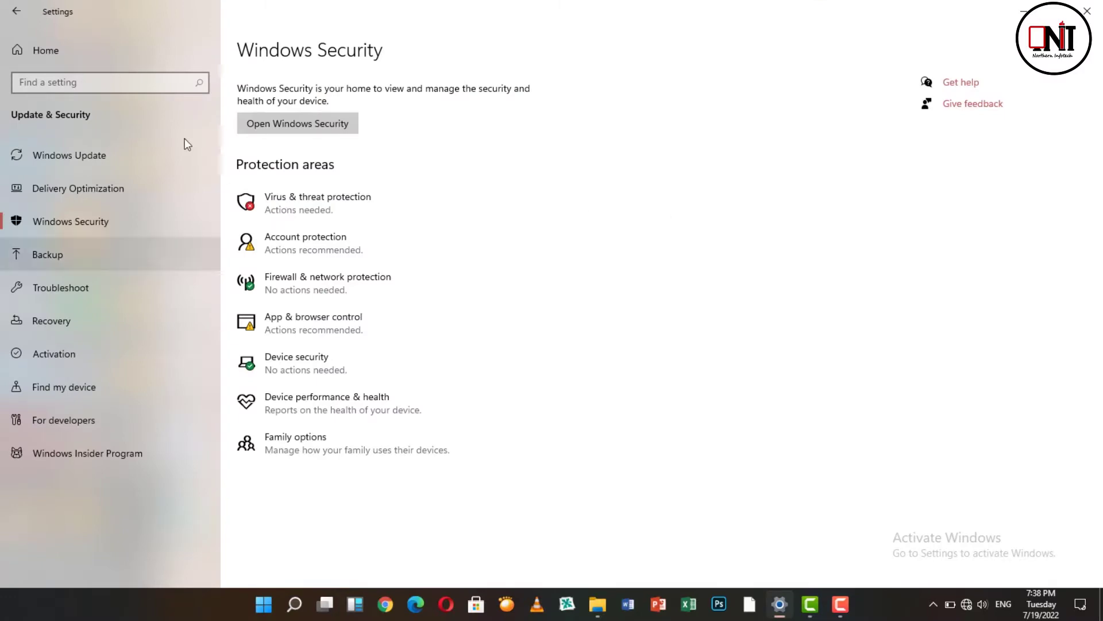
key(alt+F4)
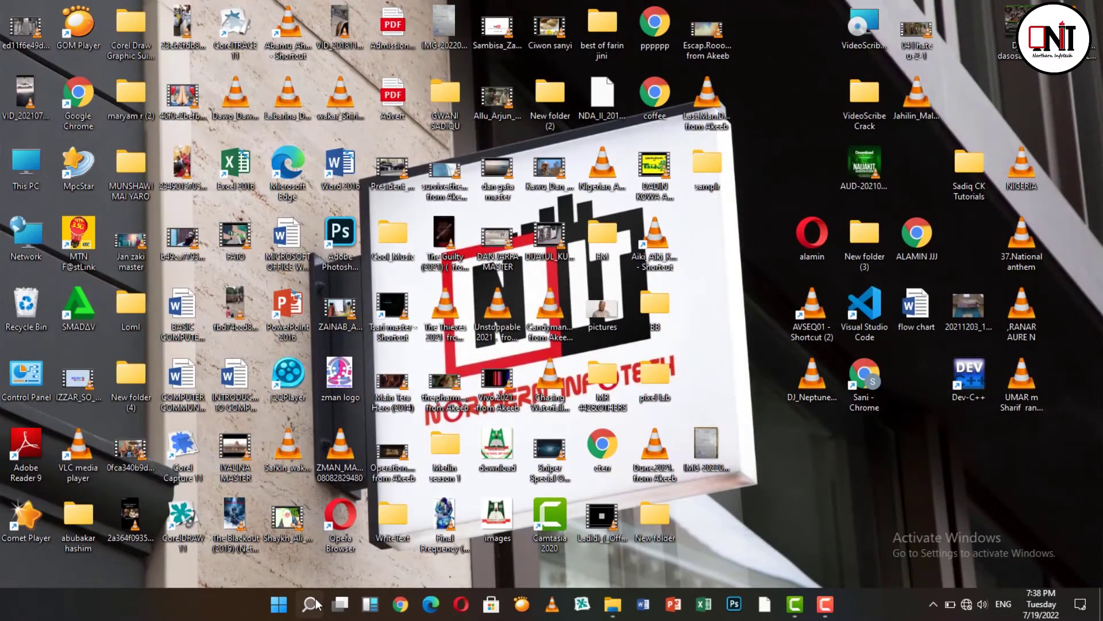
- Search for 'windows security' and launch the Windows Security app
click(317, 604)
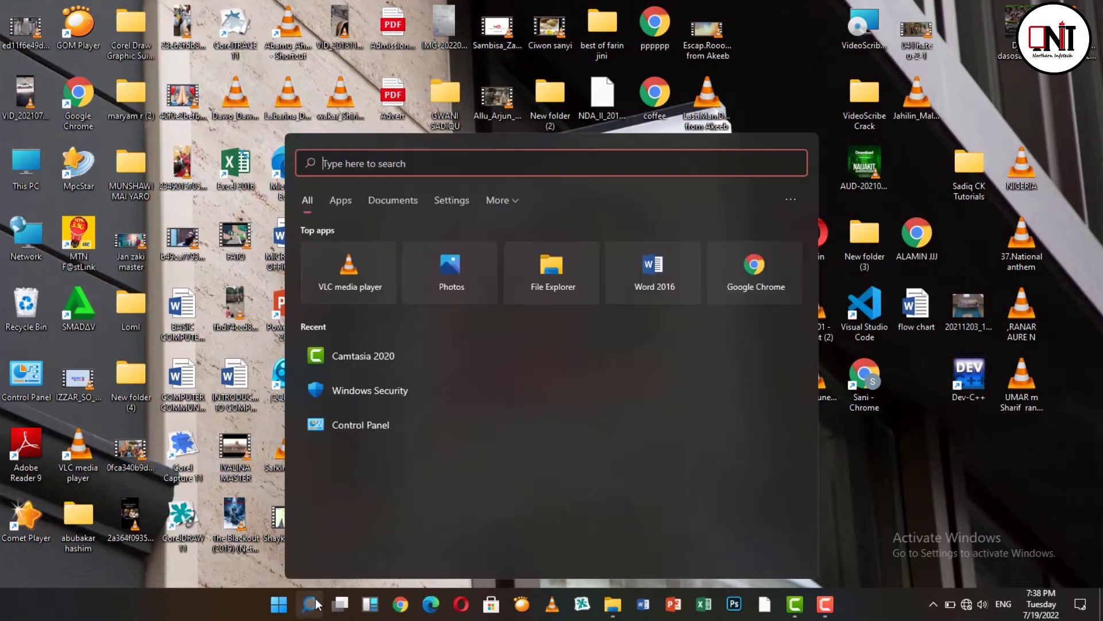
text(wi)
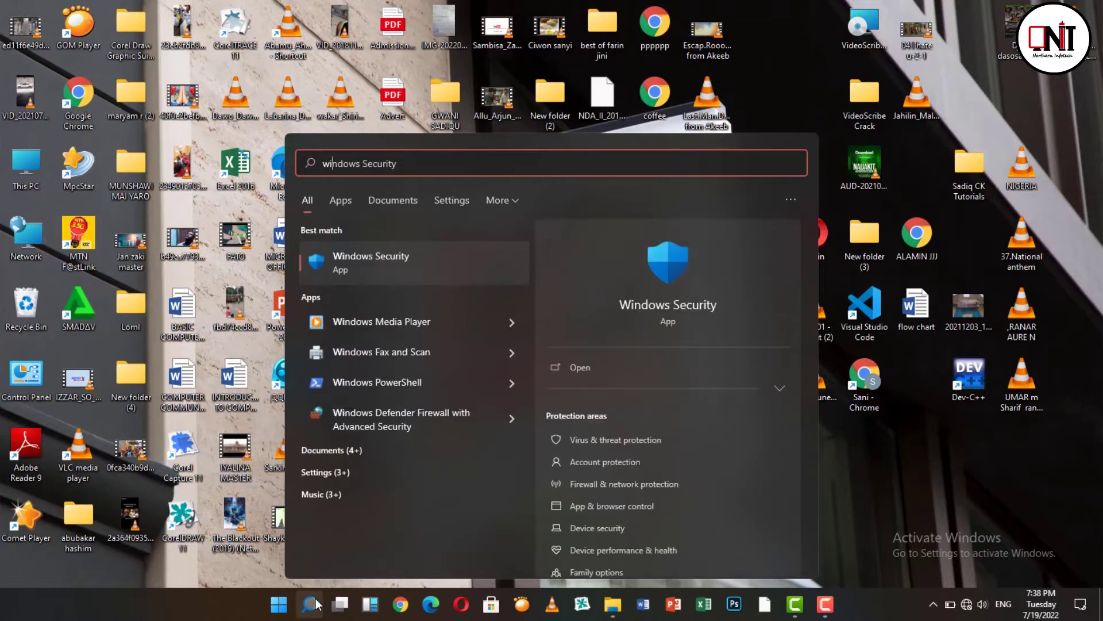
text(n)
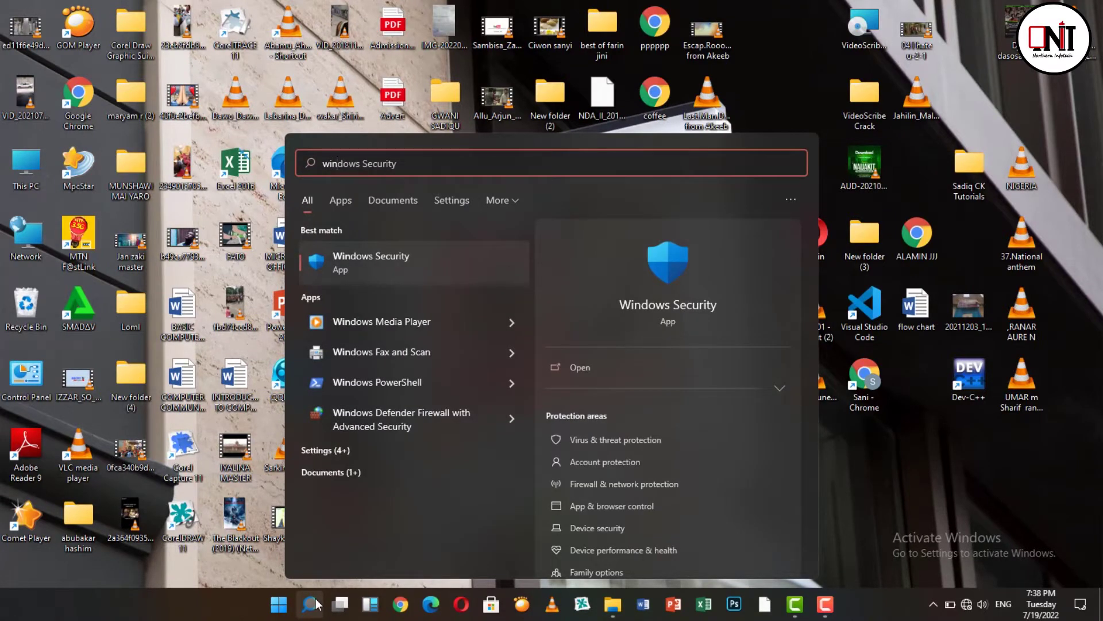
text(dows )
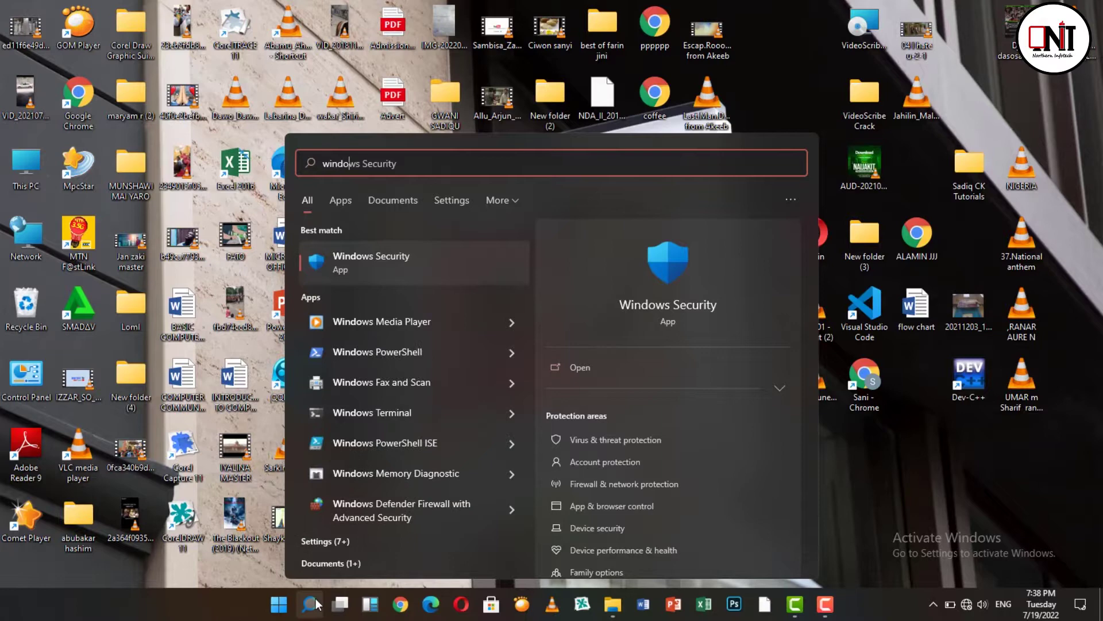
text(se)
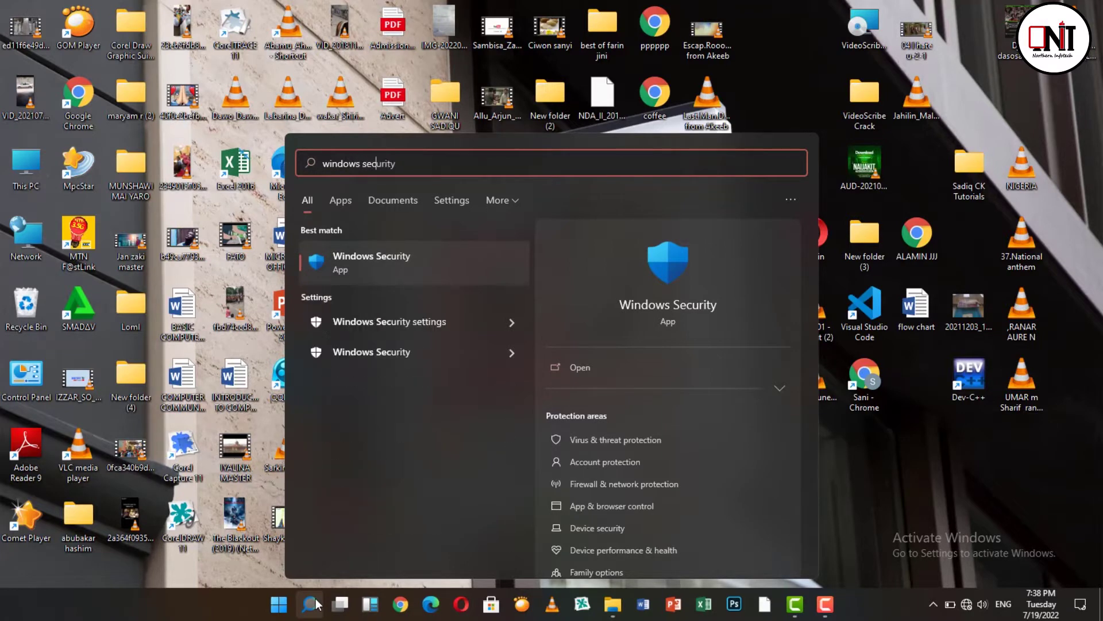
text(curity)
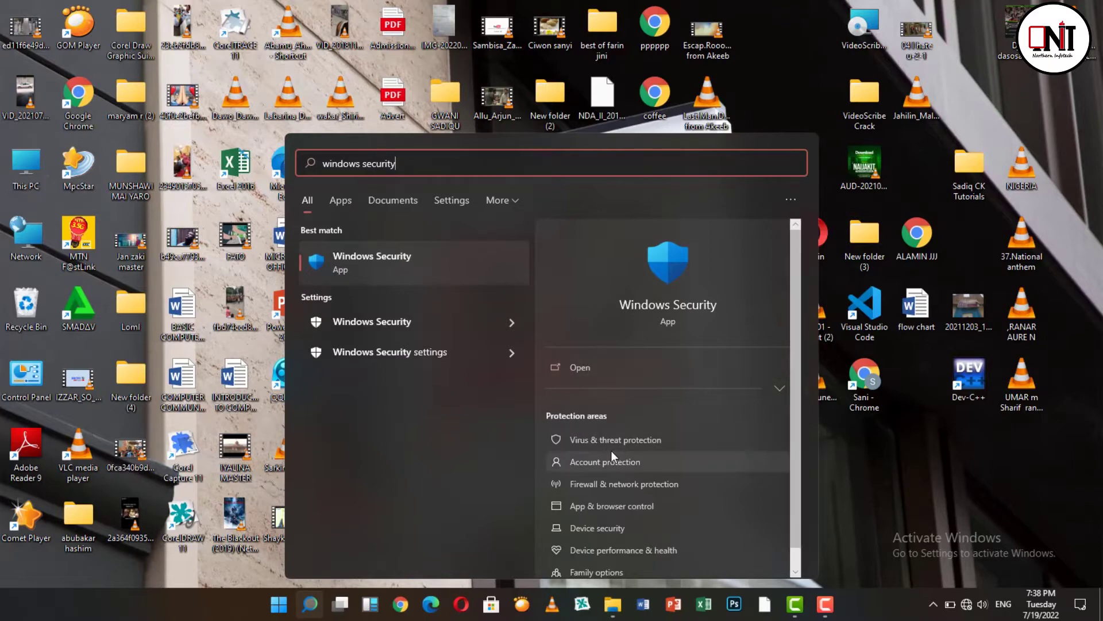
click(400, 258)
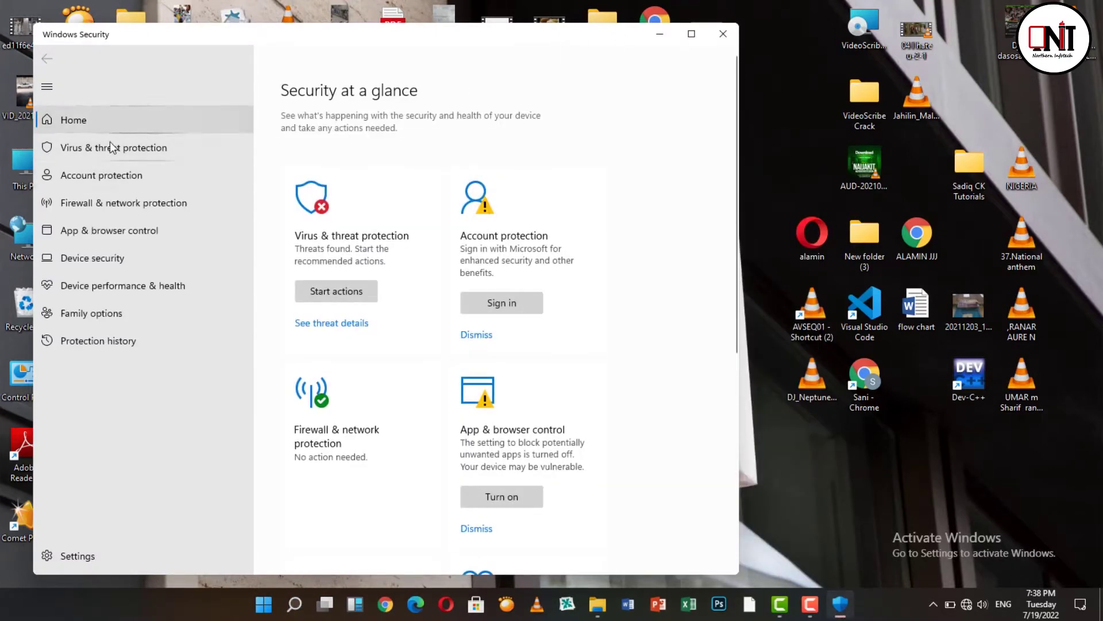
- Switch Real-time protection off in Virus & threat protection settings, then minimise Windows Security
click(91, 148)
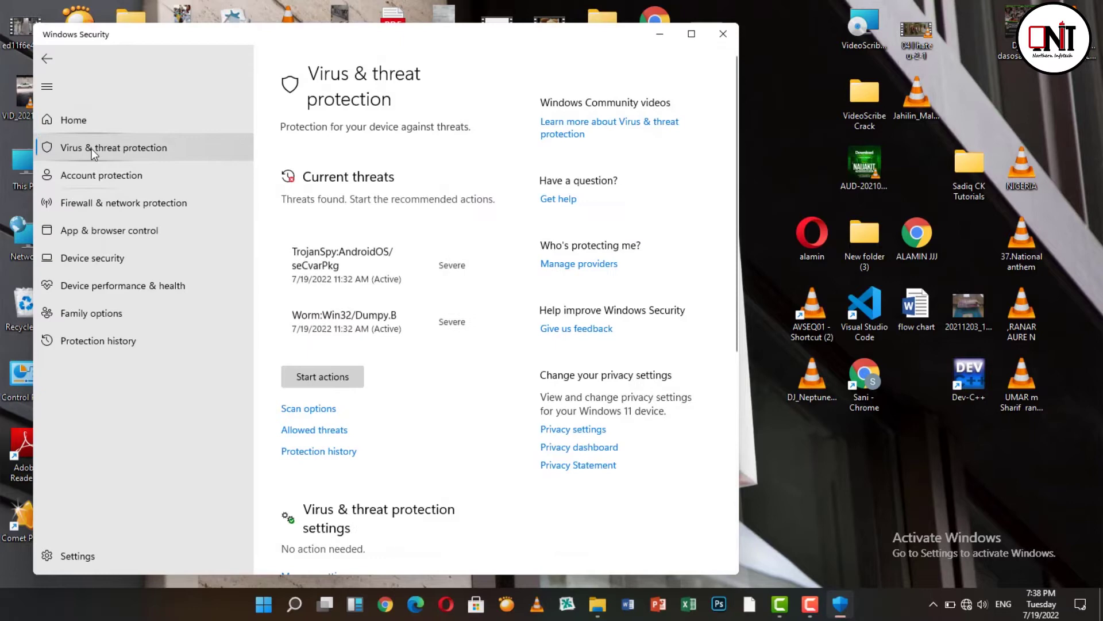
scroll(482, 339, down, 2)
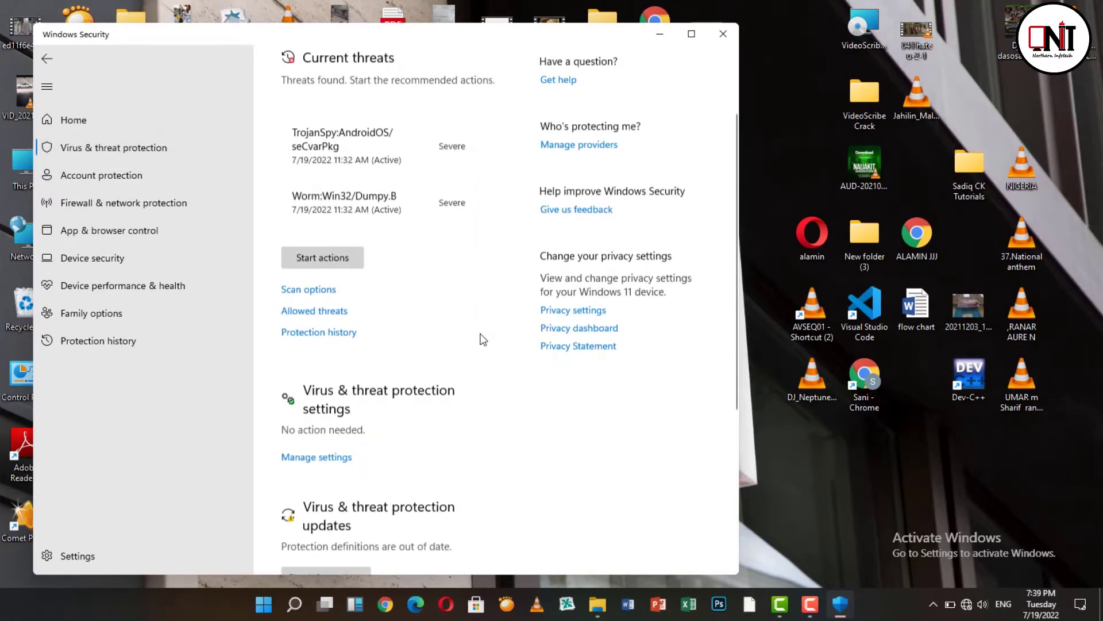
scroll(483, 339, down, 3)
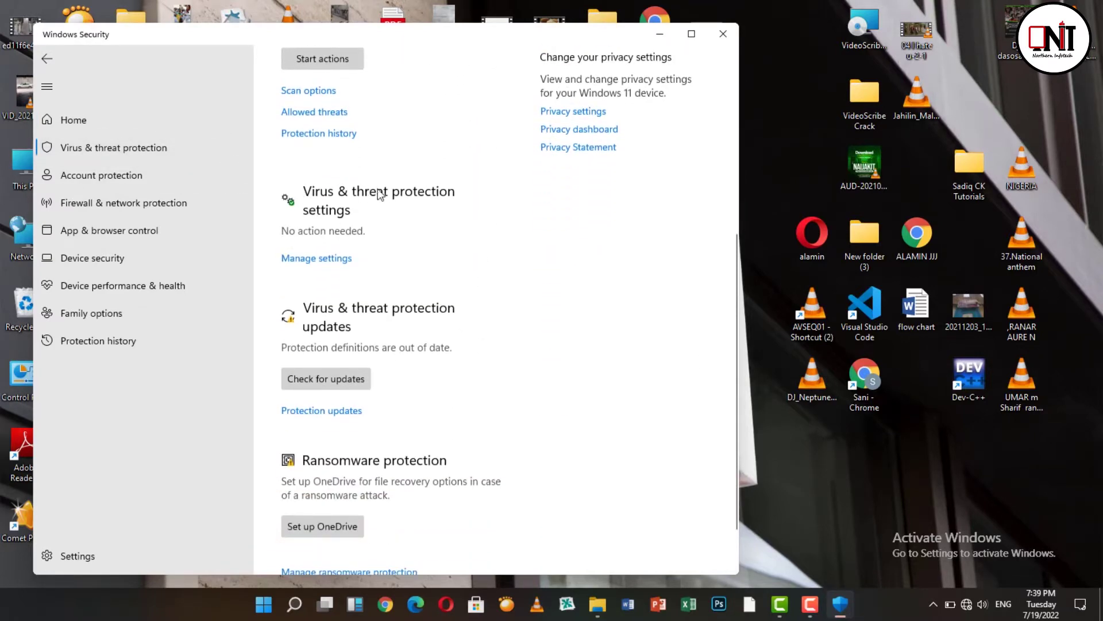
click(323, 257)
scroll(327, 258, up, 2)
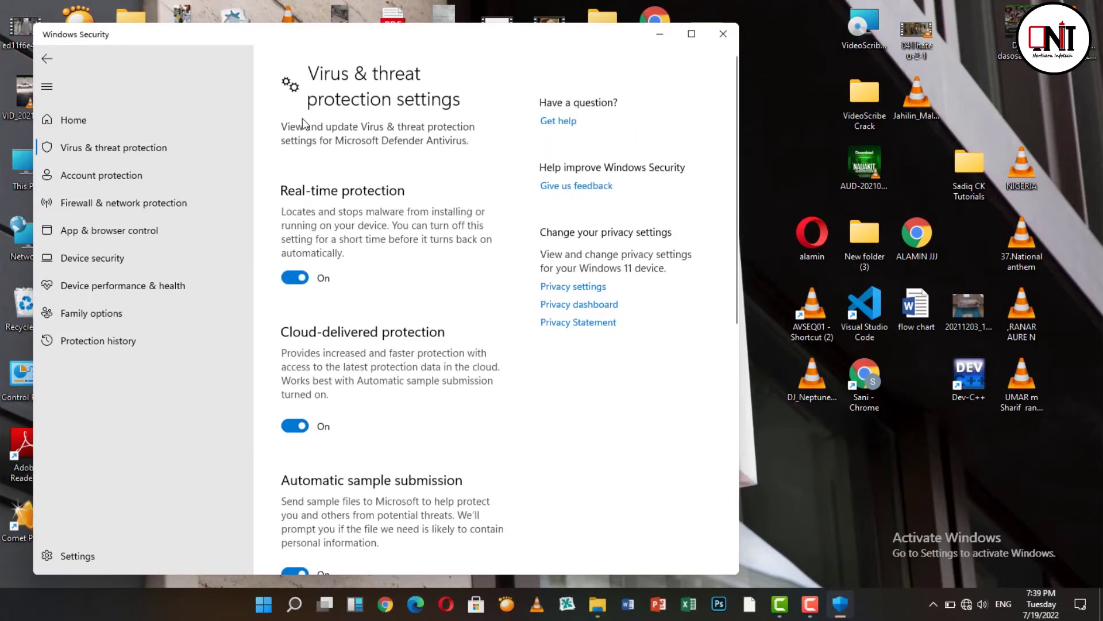
click(300, 277)
click(295, 281)
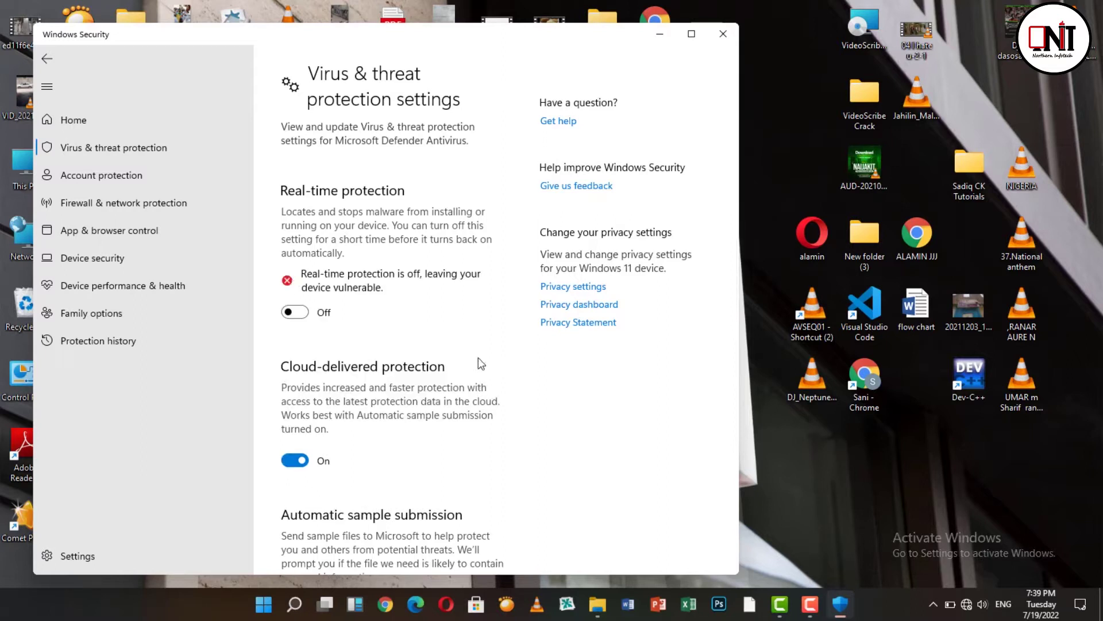
click(660, 36)
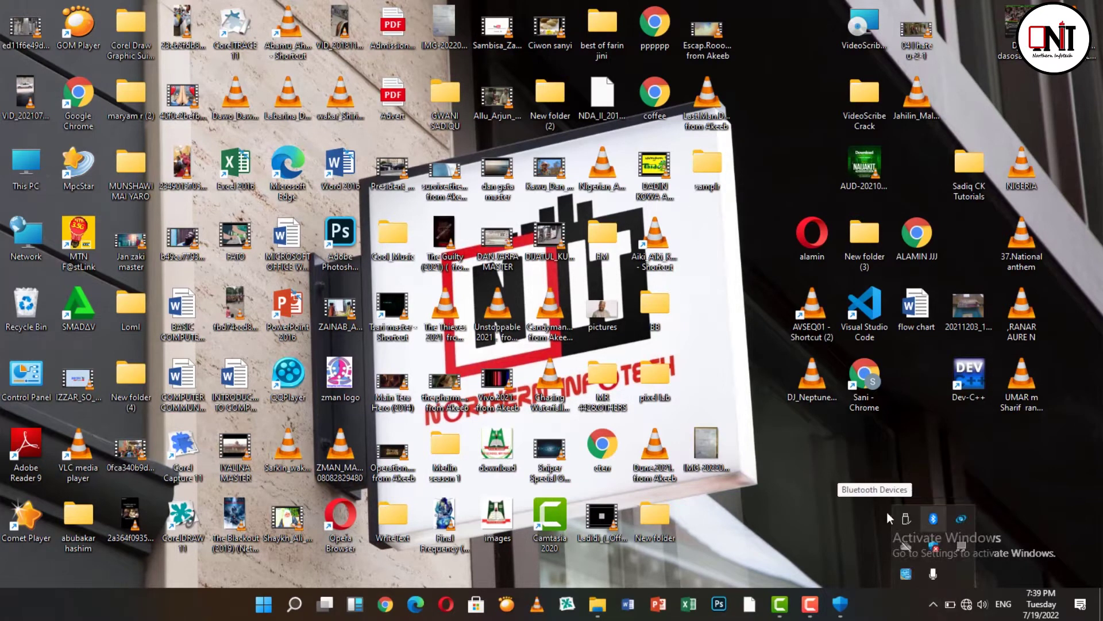
- Select a desktop file, then open and dismiss the SMADAV shortcut's context menu
click(852, 515)
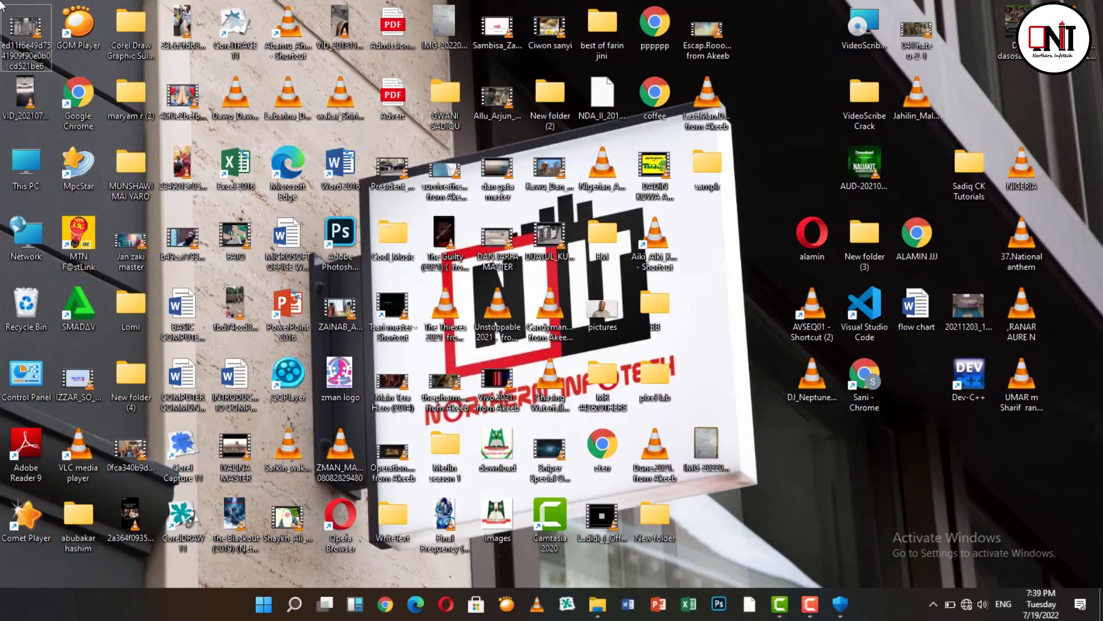
right_click(98, 309)
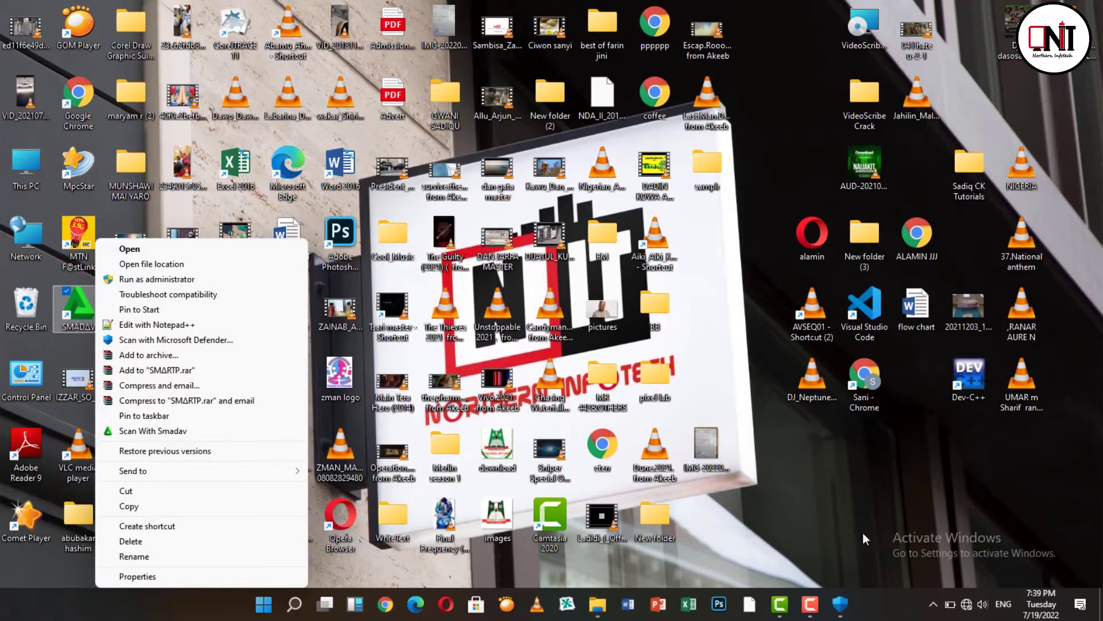
click(862, 534)
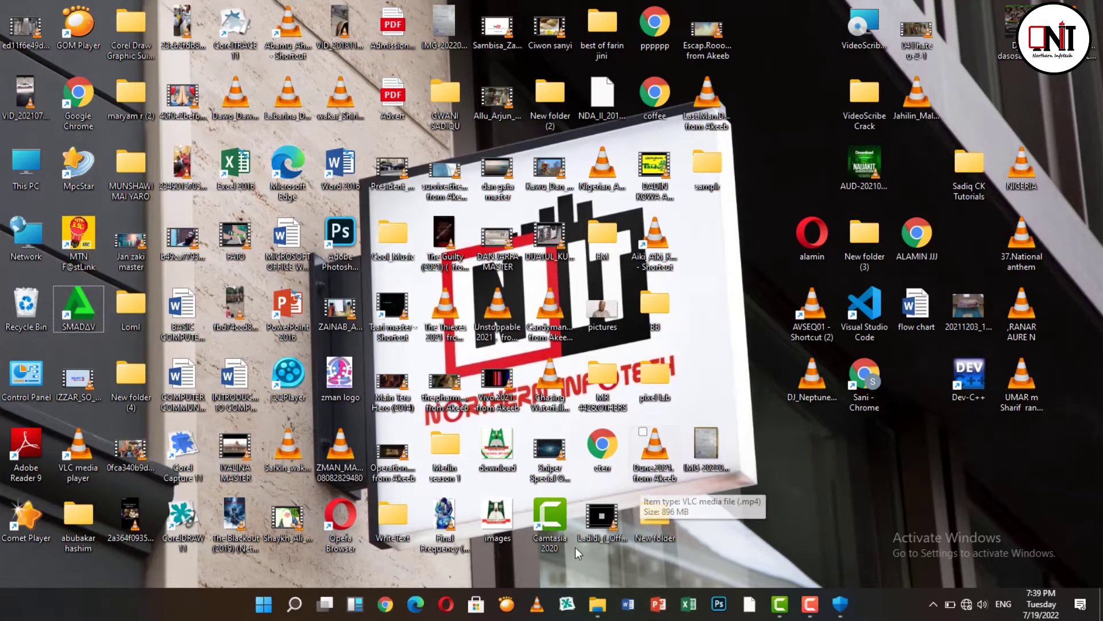
- In the Softwares folder, open KMSpico.zip in WinRAR from its right-click menu
click(600, 610)
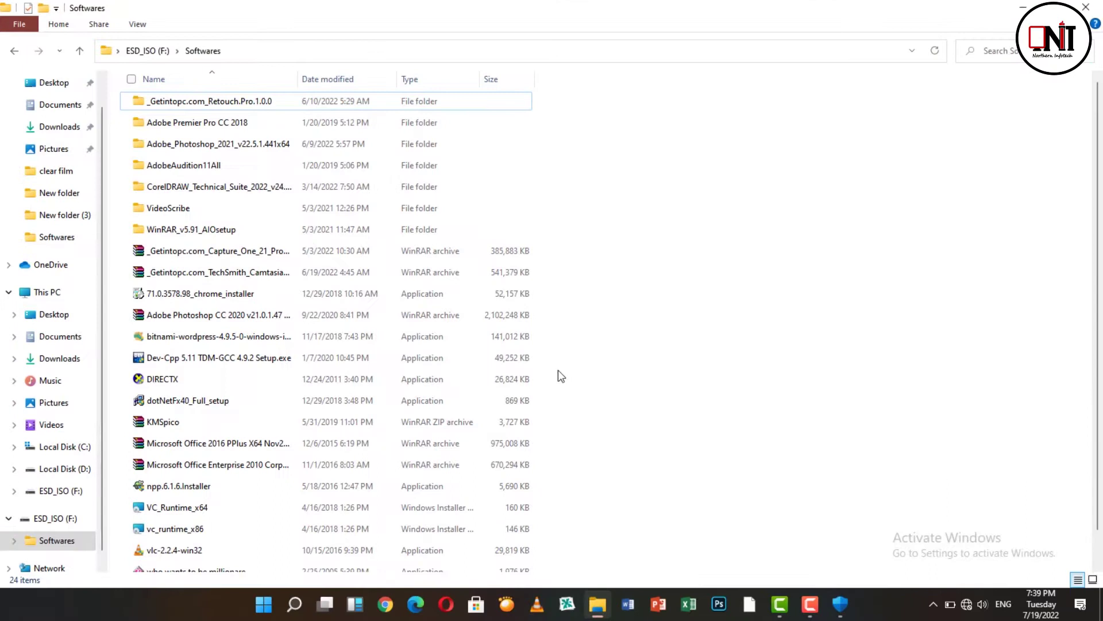
click(153, 423)
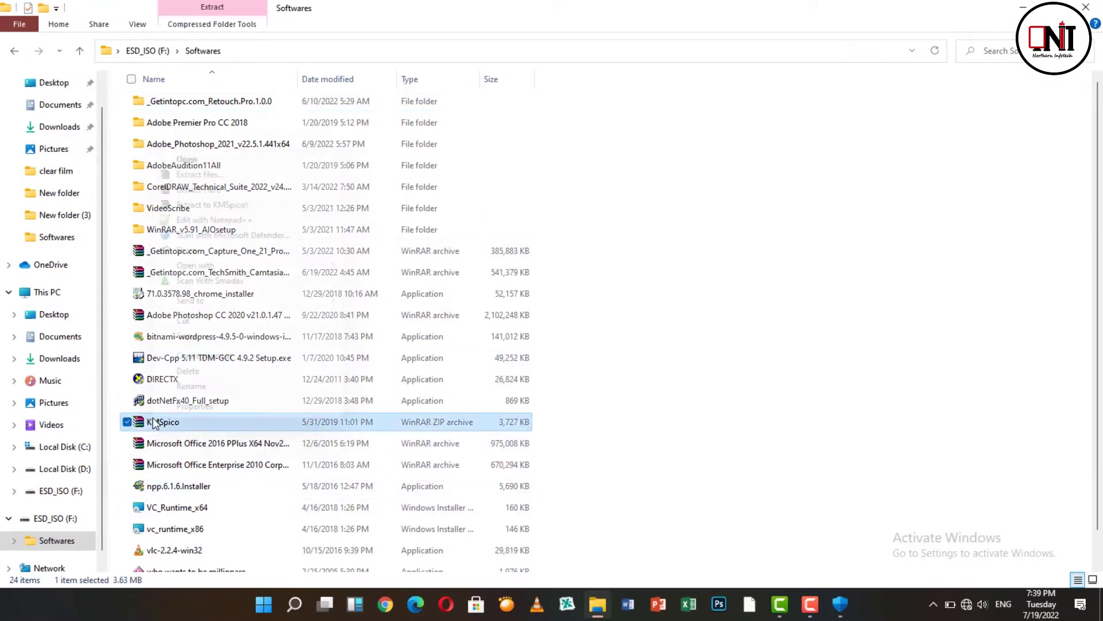
right_click(154, 423)
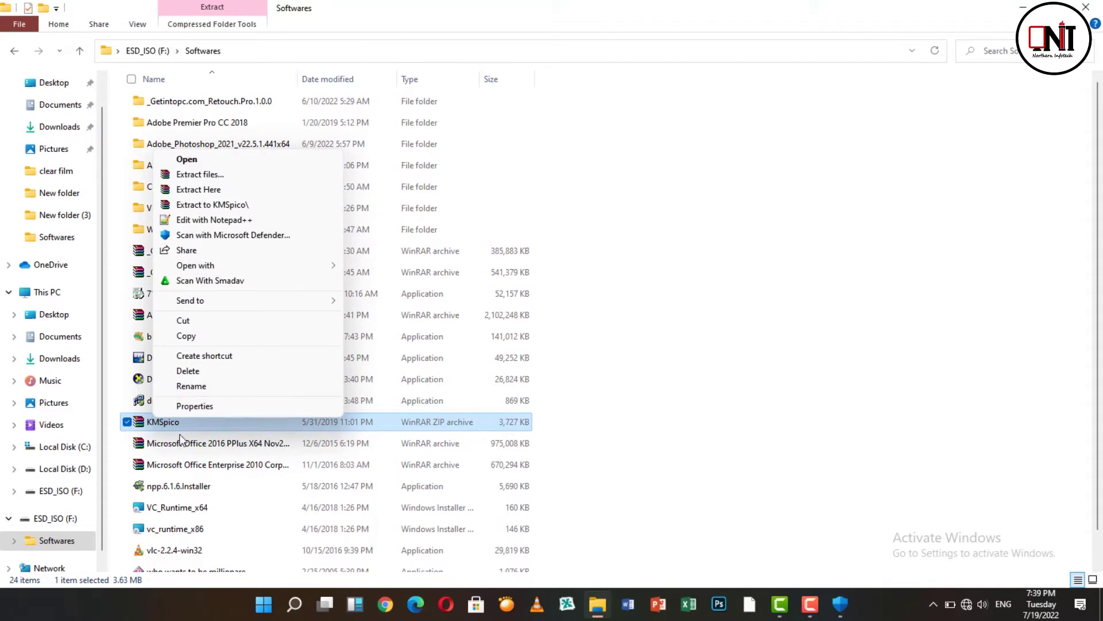
click(176, 423)
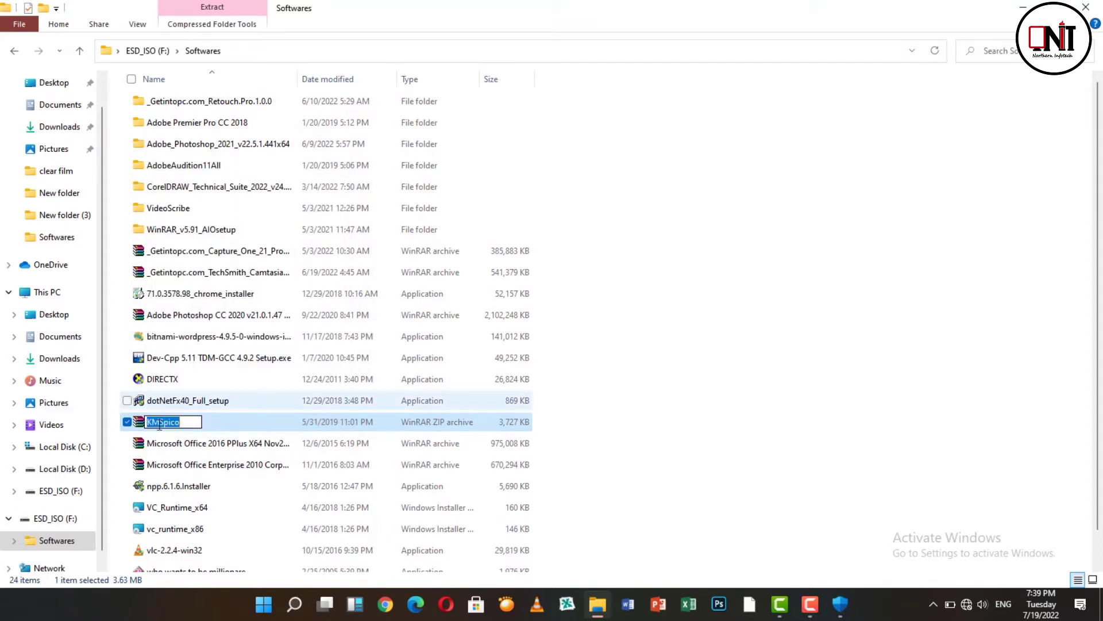
click(279, 399)
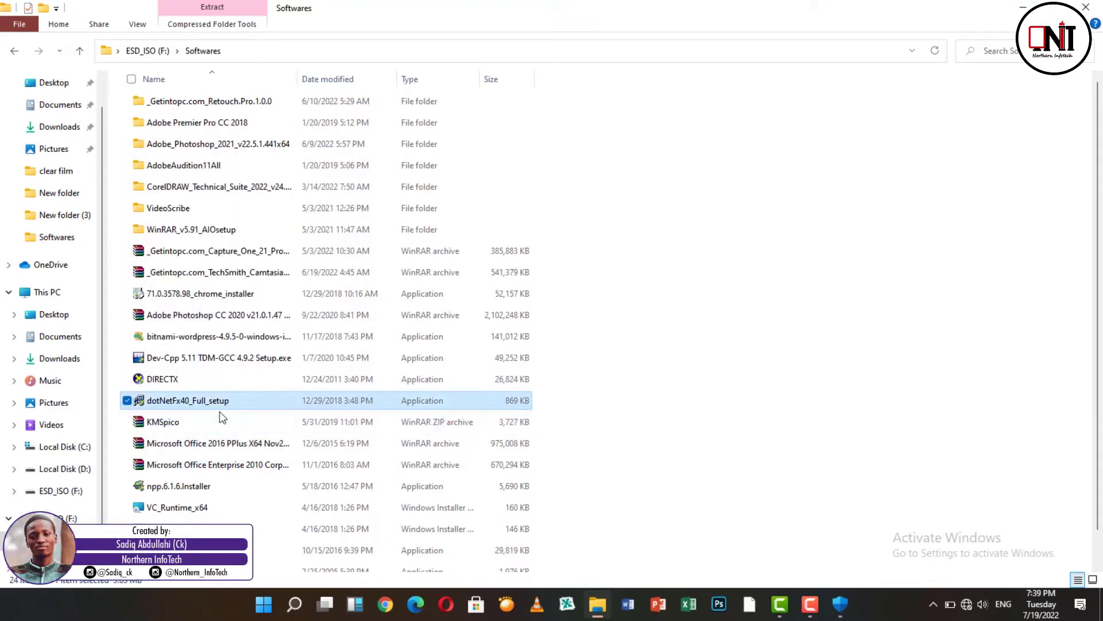
click(137, 429)
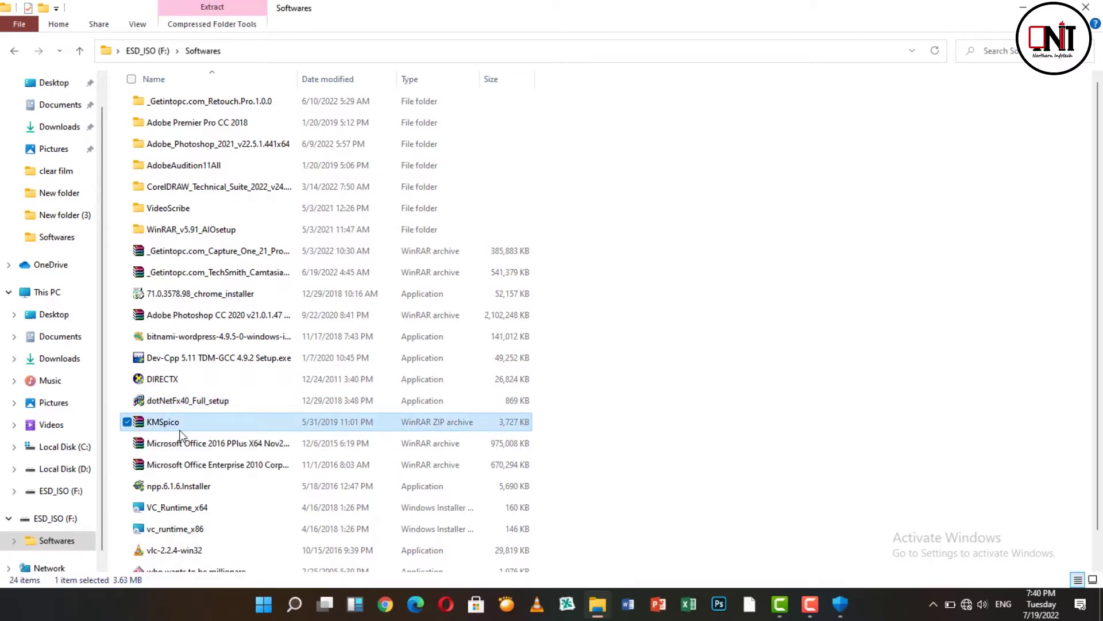
right_click(192, 416)
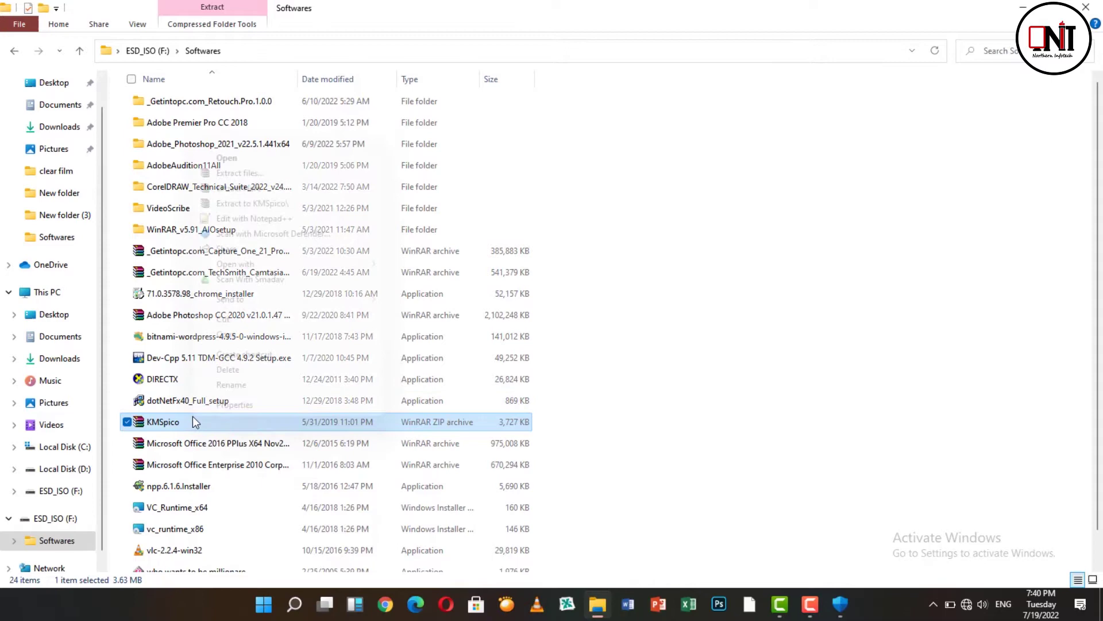
click(313, 157)
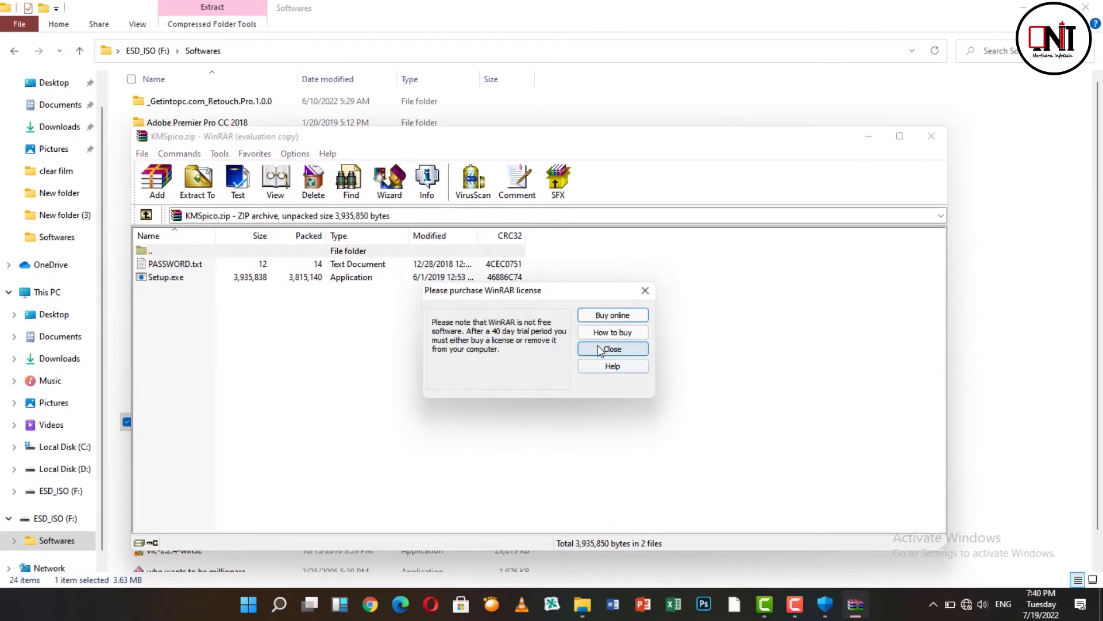
click(599, 350)
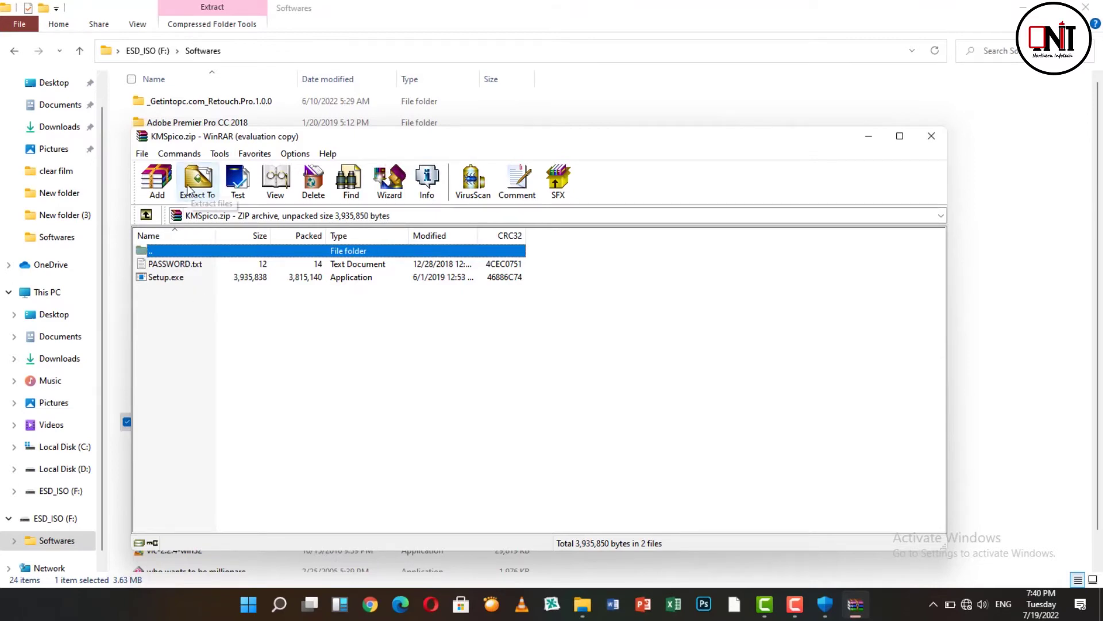
double_click(185, 284)
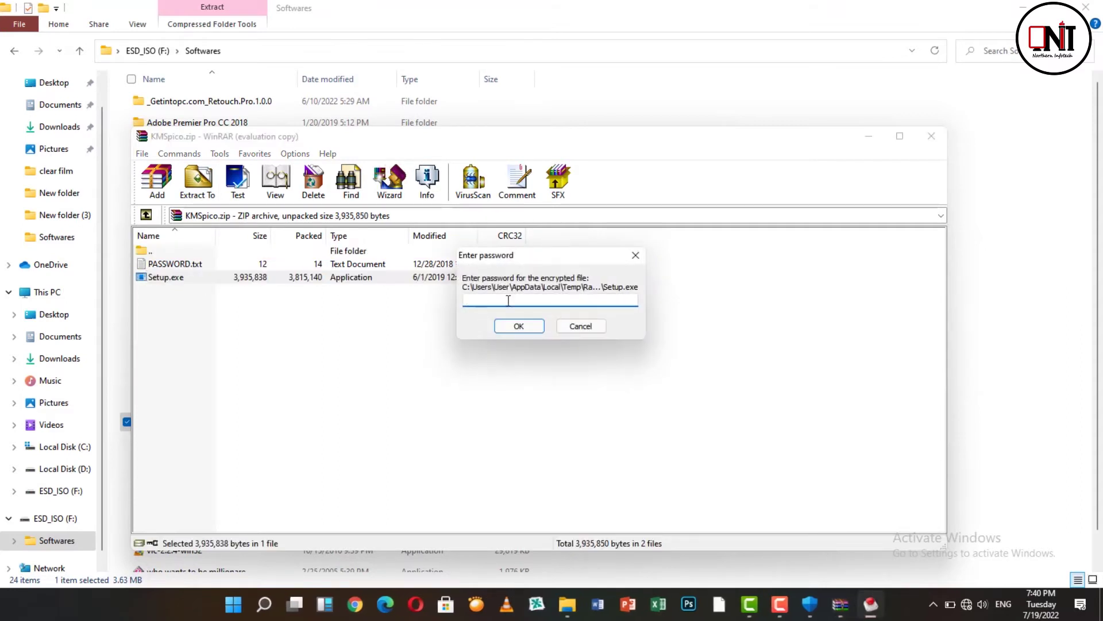
double_click(223, 265)
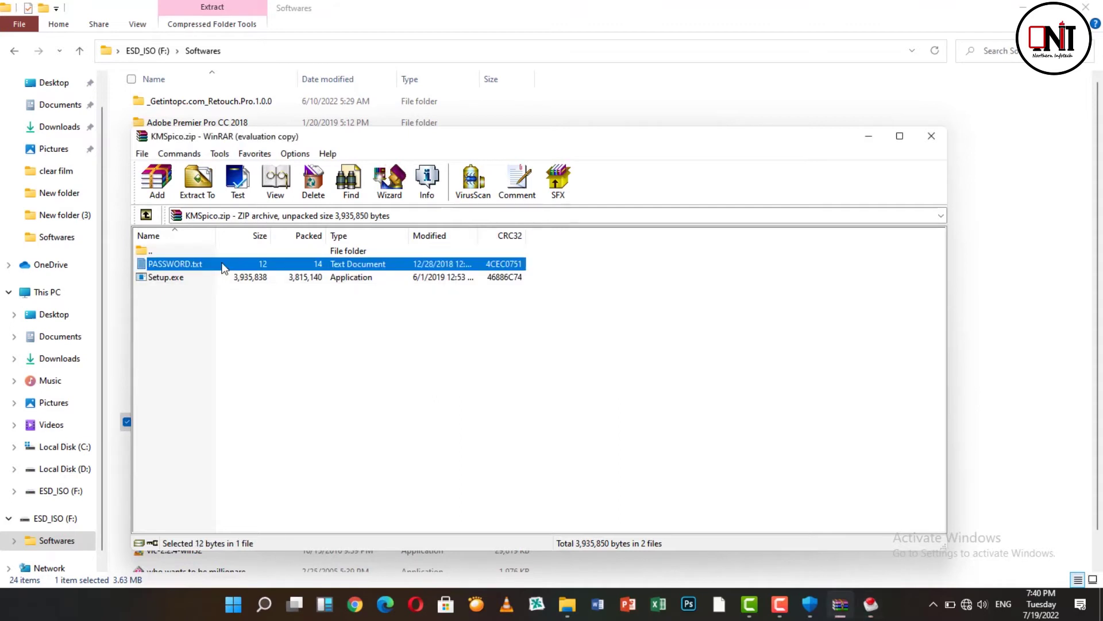
drag(359, 242, 230, 238)
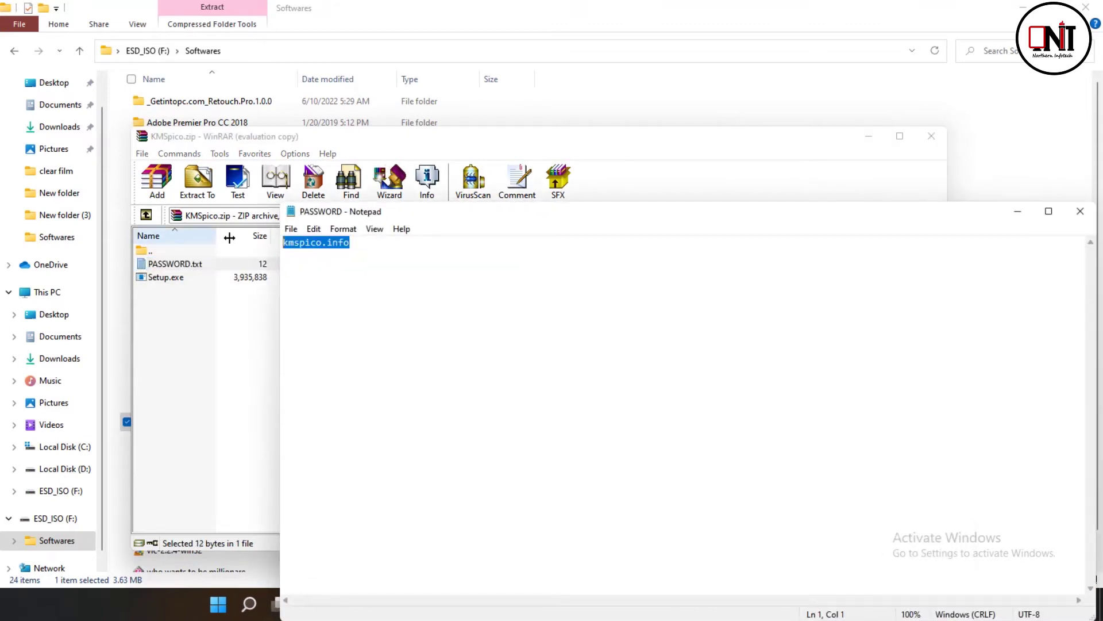
right_click(300, 240)
click(349, 282)
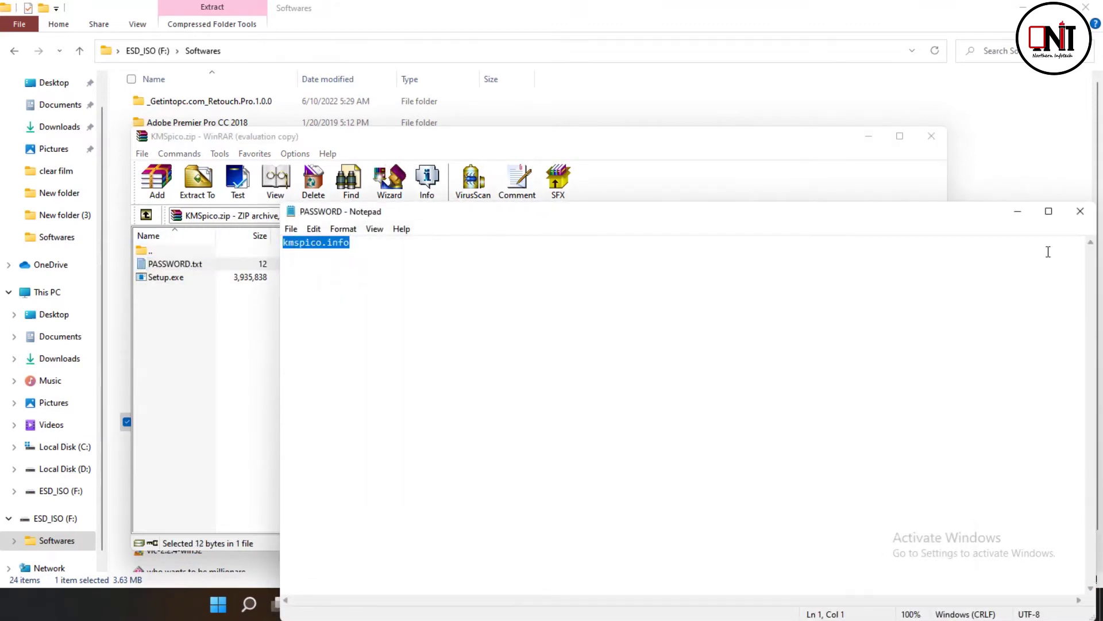
click(1079, 211)
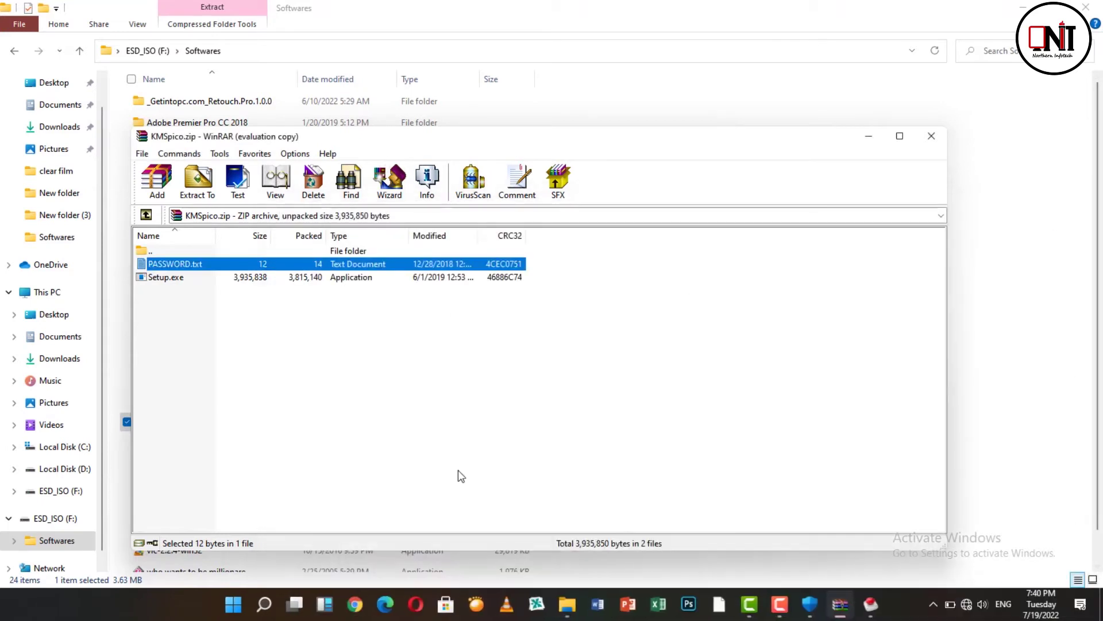
click(356, 279)
double_click(357, 278)
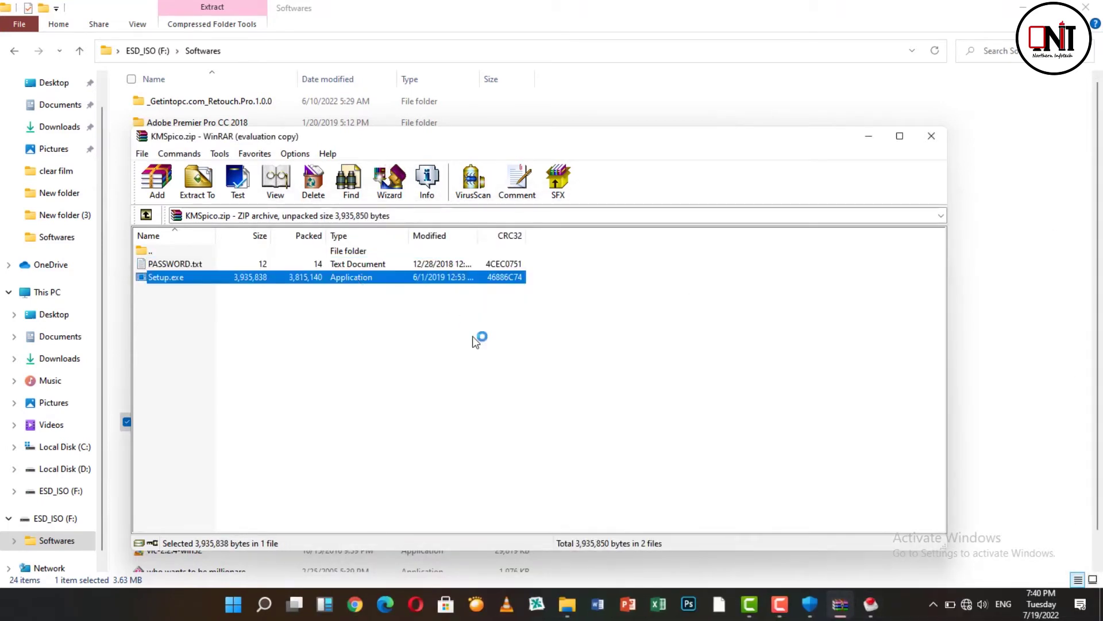
right_click(518, 297)
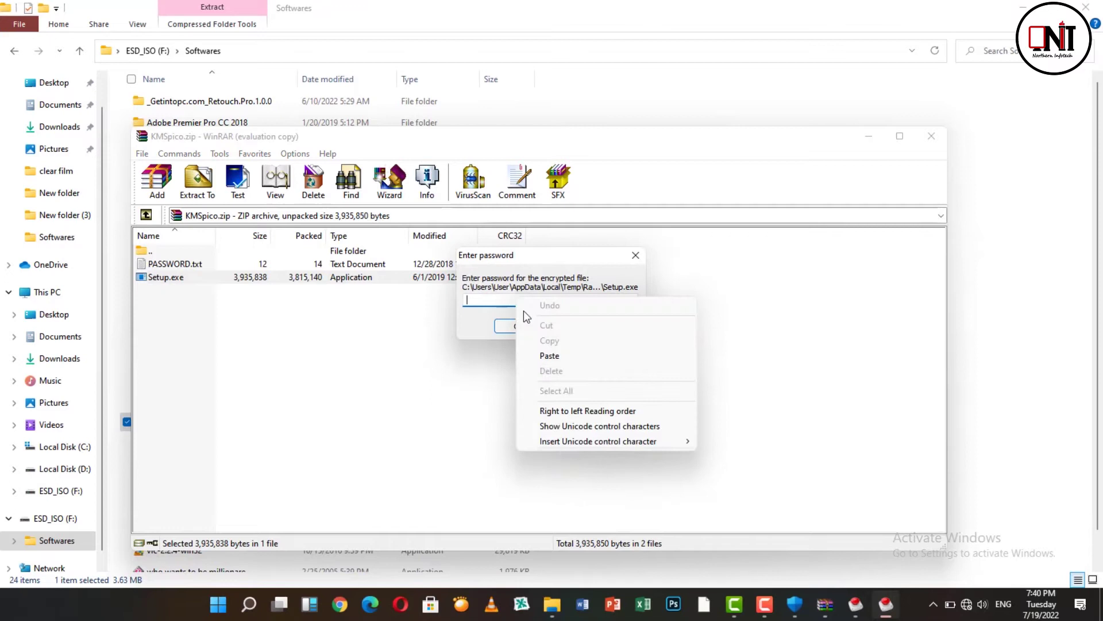
click(555, 356)
click(505, 329)
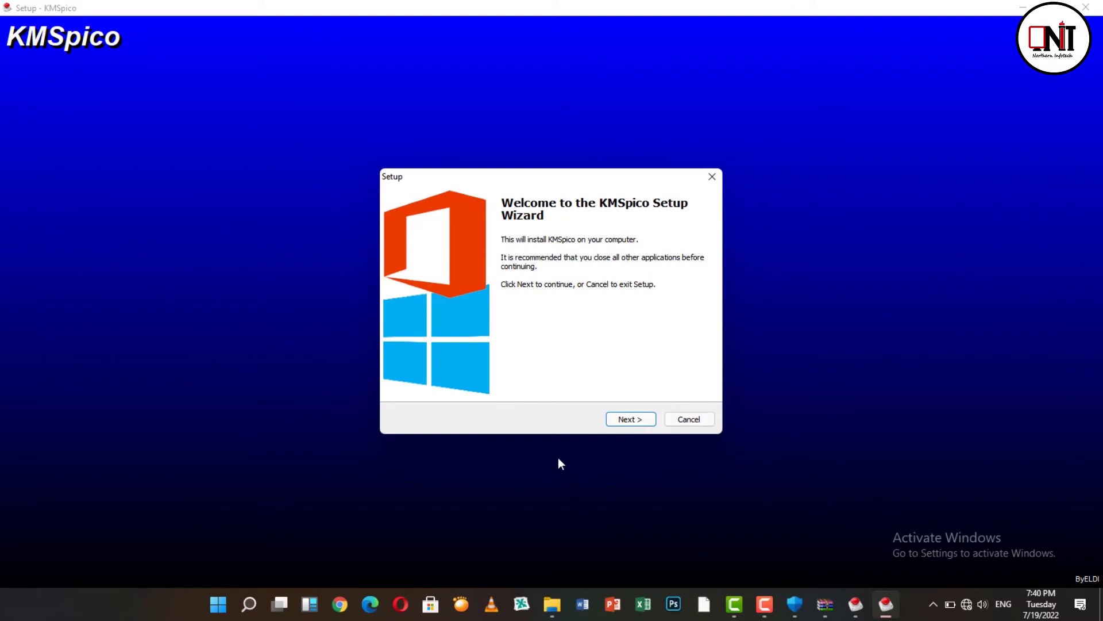
- Accept the KMSpico licence agreement and step through the wizard to install it
click(647, 419)
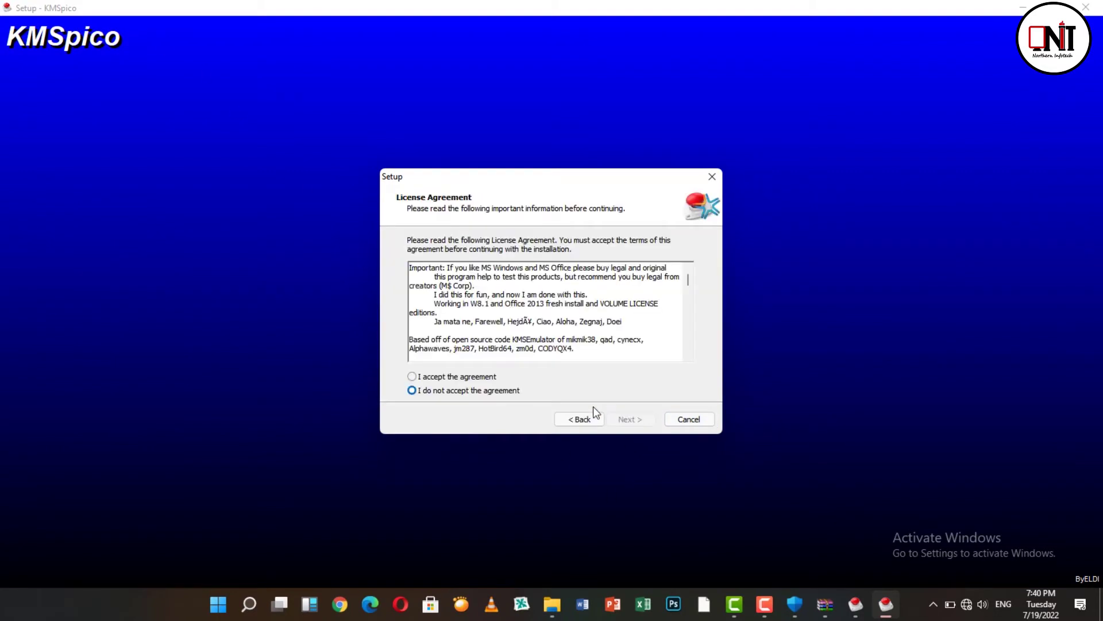
click(481, 376)
click(626, 424)
click(626, 424)
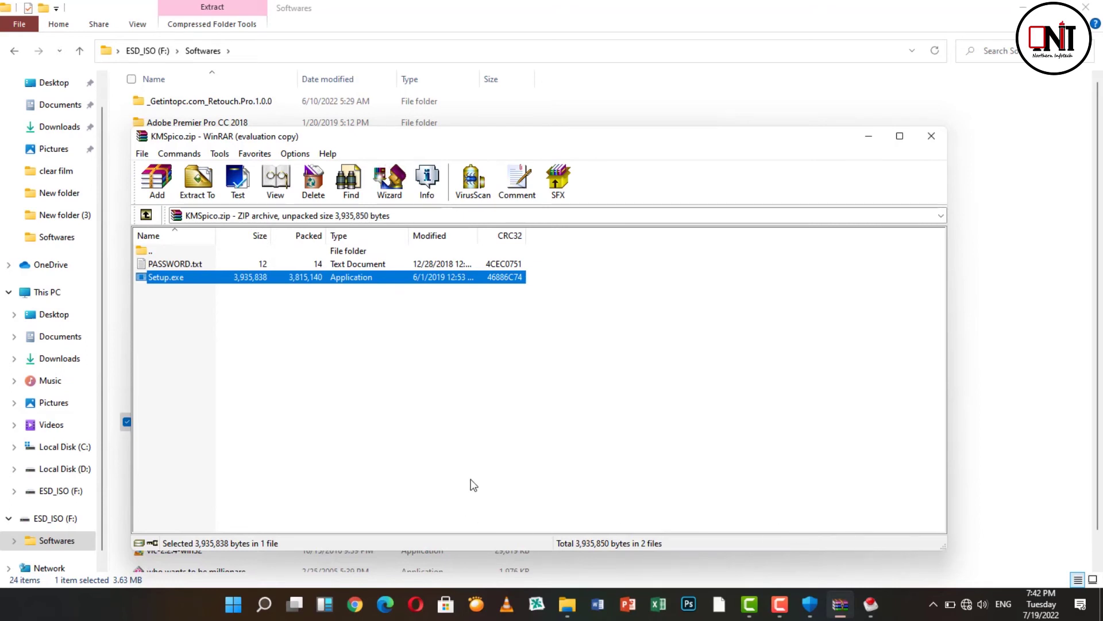
- Bring Windows Security to the front and switch Real-time protection back on
click(807, 612)
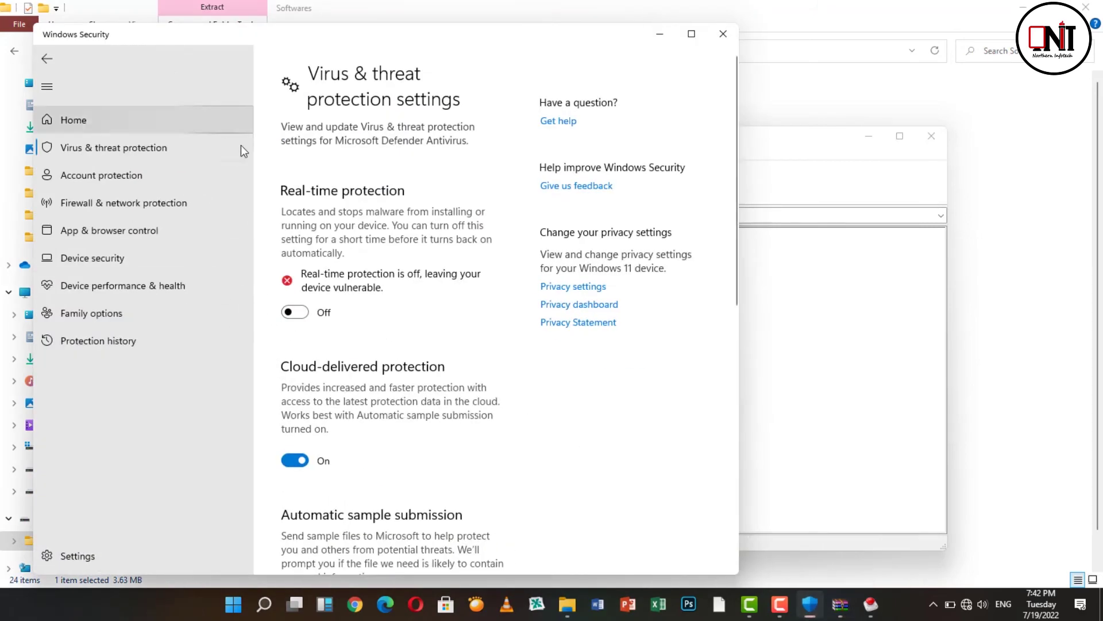
click(295, 312)
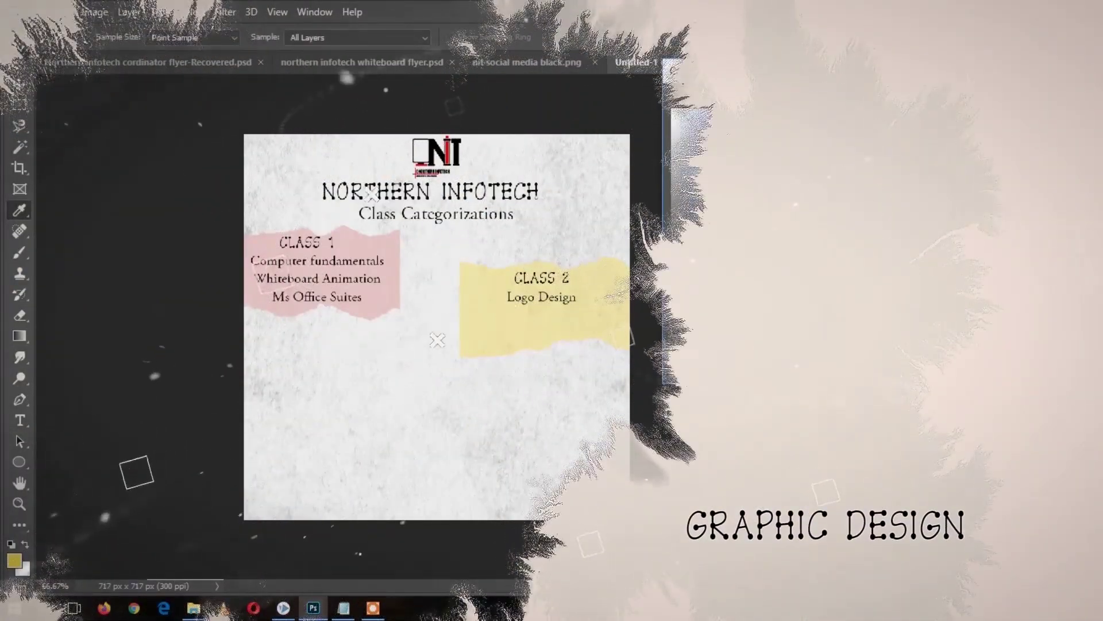
- Choose the Brush tool and stamp a yellow torn-paper patch beneath Class 1
click(19, 251)
click(397, 409)
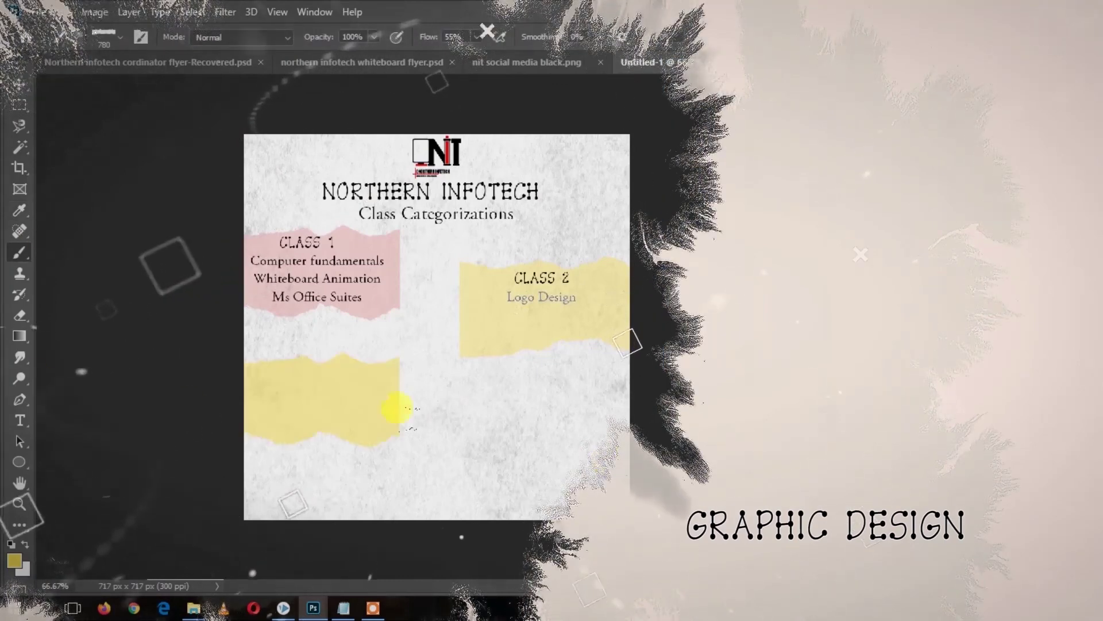